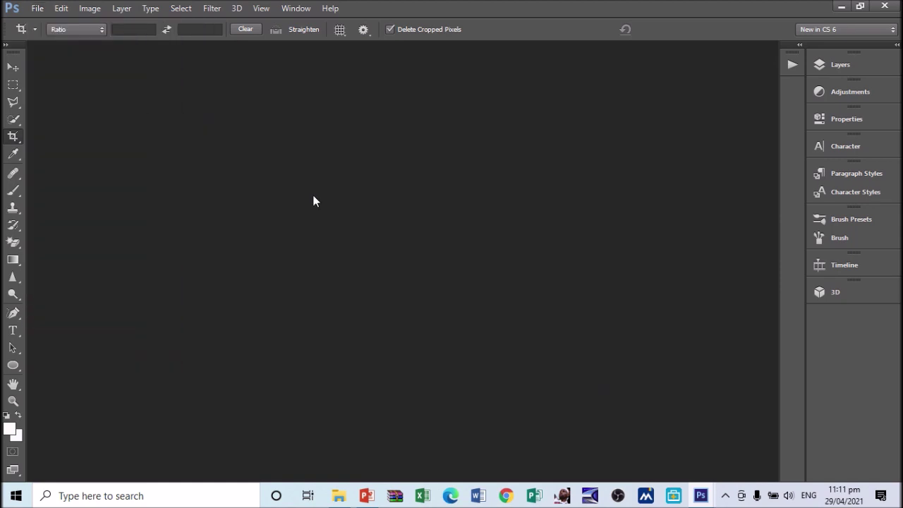
# Open the KEVSSS portrait photo from the Pictures library.
pyautogui.doubleClick(315, 201)
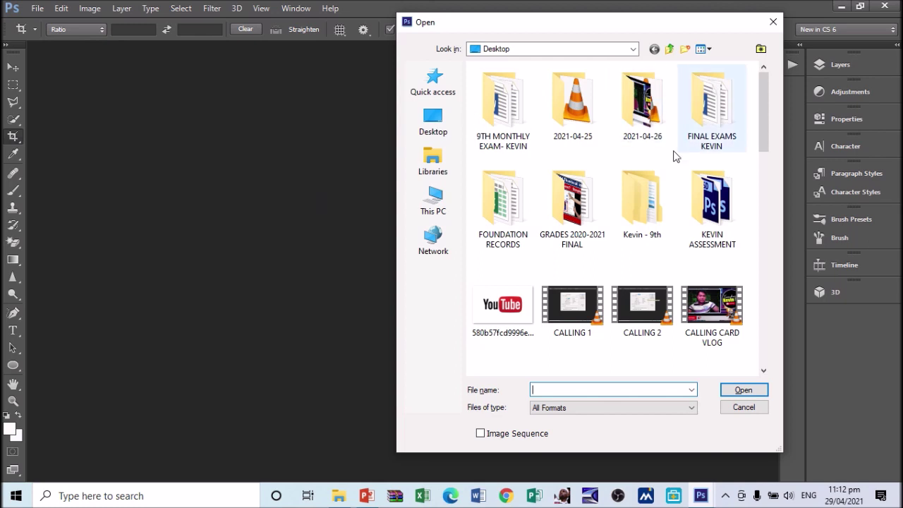
pyautogui.click(433, 161)
pyautogui.doubleClick(655, 131)
pyautogui.moveTo(759, 138); pyautogui.dragTo(770, 233)
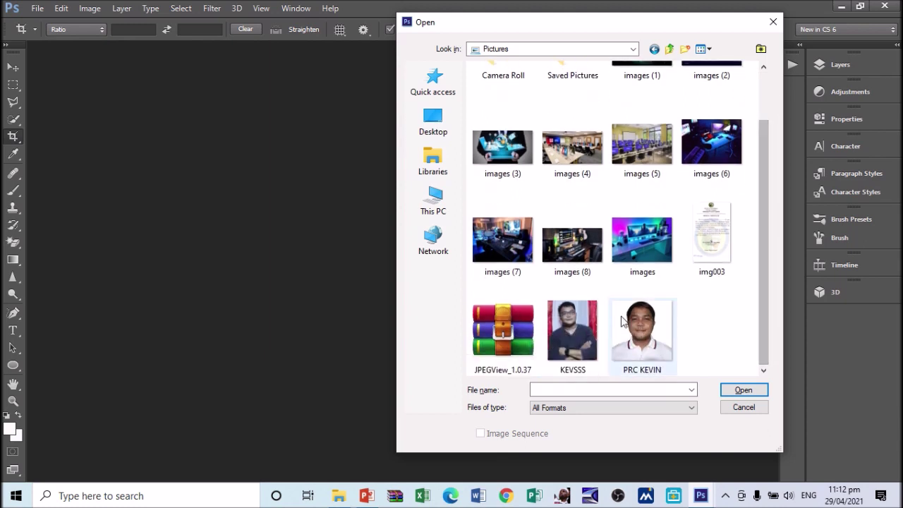
pyautogui.click(564, 333)
pyautogui.click(742, 390)
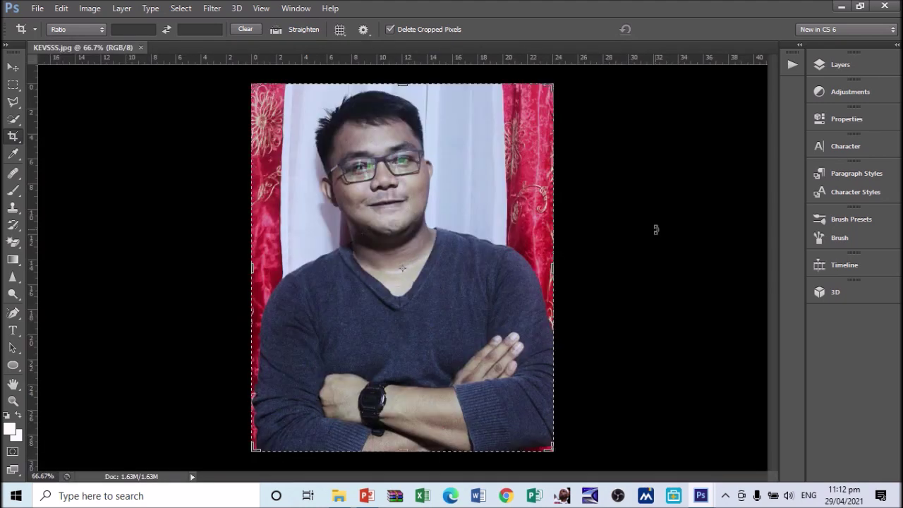
# Crop the portrait with the Crop tool, trimming thin strips off the top and sides and a larger strip off the bottom.
pyautogui.press('Return')
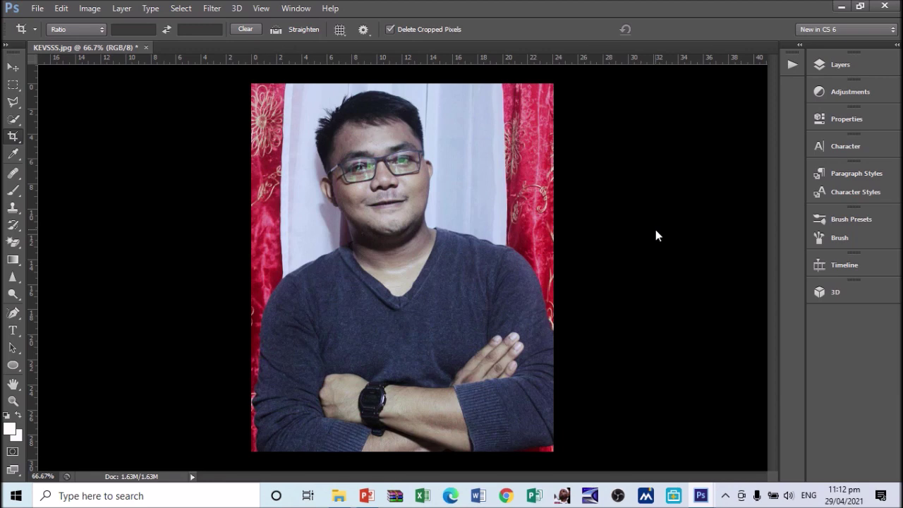
pyautogui.click(438, 177)
pyautogui.rightClick(13, 138)
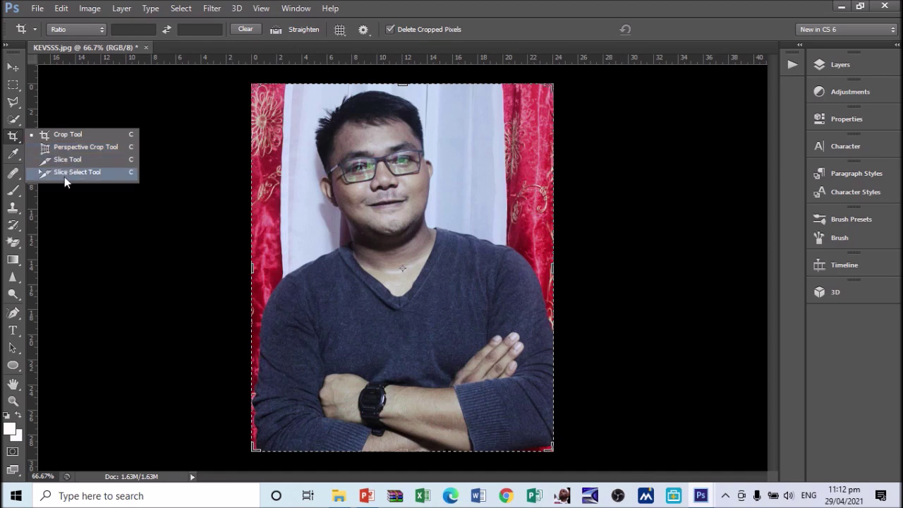
pyautogui.click(54, 136)
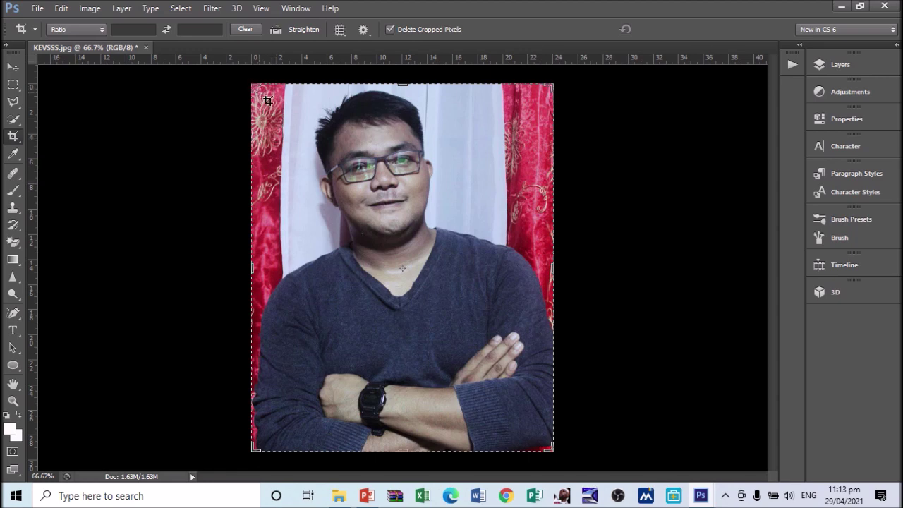
pyautogui.moveTo(260, 87); pyautogui.dragTo(548, 442)
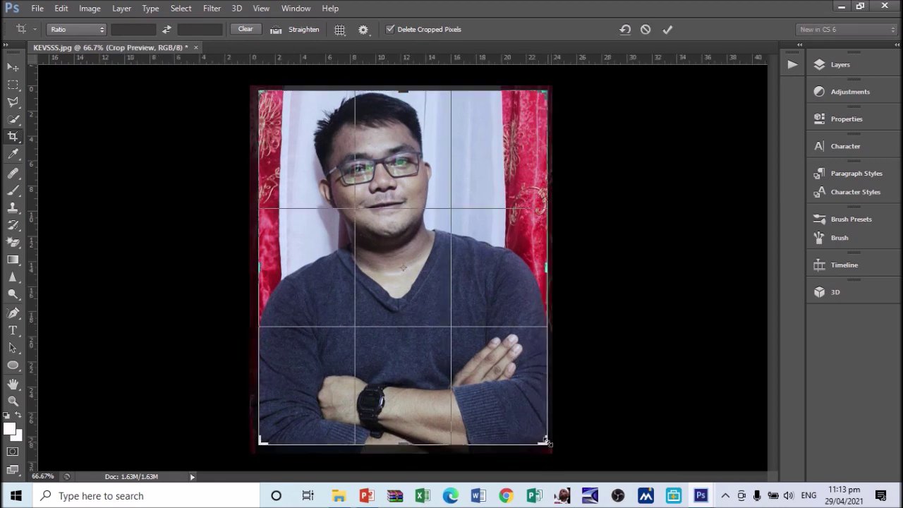
pyautogui.moveTo(544, 92)
pyautogui.mouseDown()
pyautogui.moveTo(532, 96)
pyautogui.moveTo(520, 145)
pyautogui.moveTo(569, 71)
pyautogui.moveTo(537, 114)
pyautogui.moveTo(540, 89)
pyautogui.mouseUp()
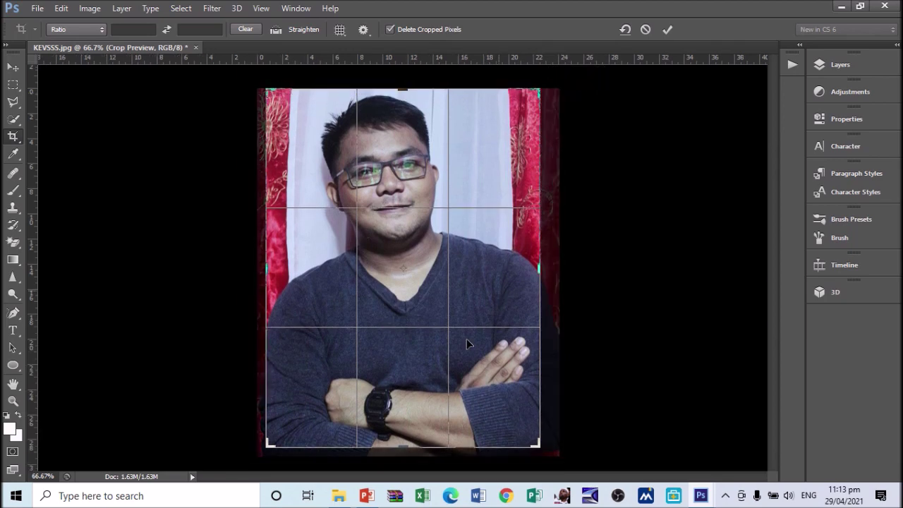
pyautogui.moveTo(411, 448); pyautogui.dragTo(409, 428)
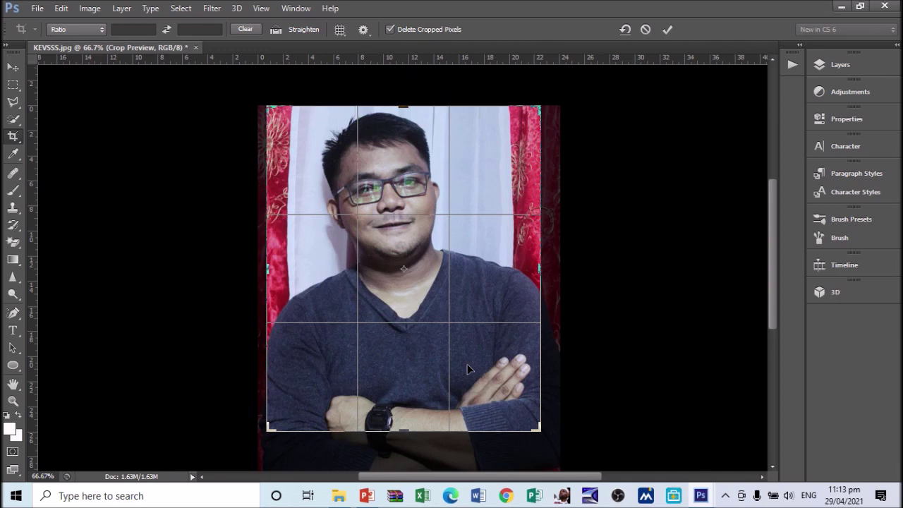
pyautogui.press('Return')
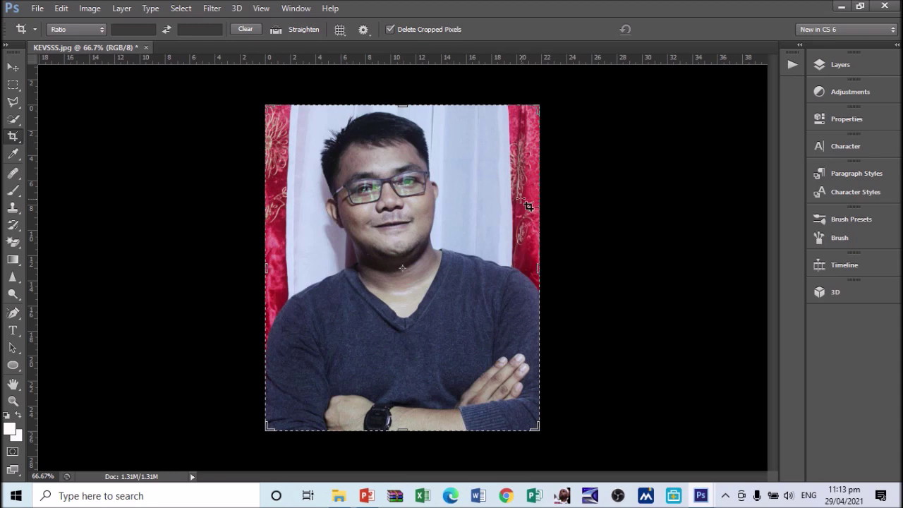
# Convert the locked Background into a regular editable layer, keeping the default name.
pyautogui.click(14, 122)
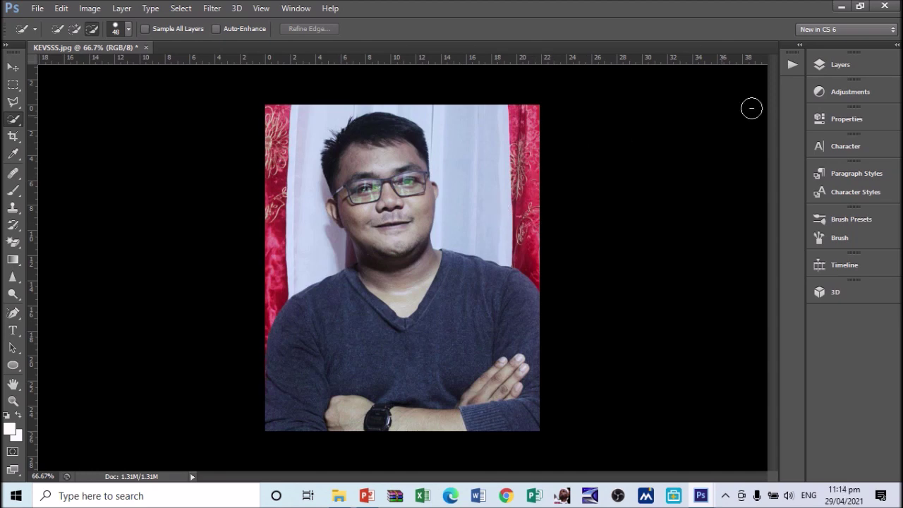
pyautogui.click(839, 64)
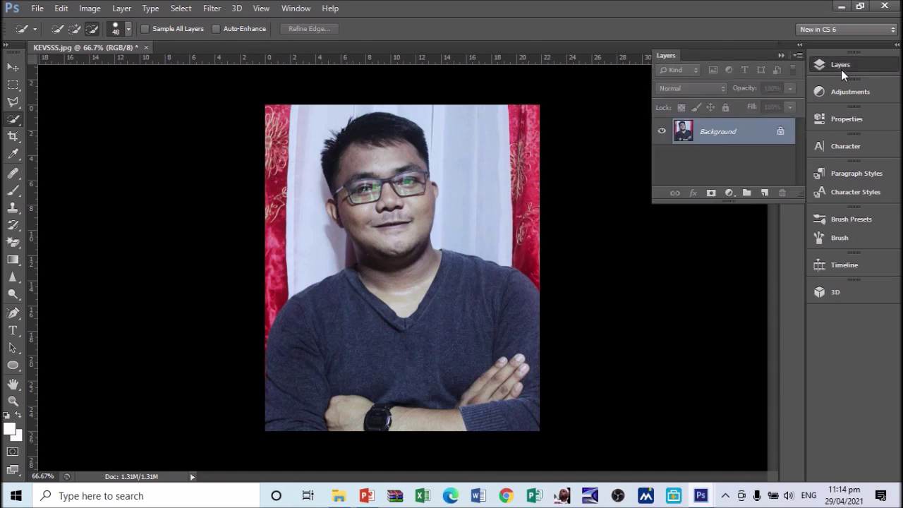
pyautogui.doubleClick(718, 136)
pyautogui.press('Return')
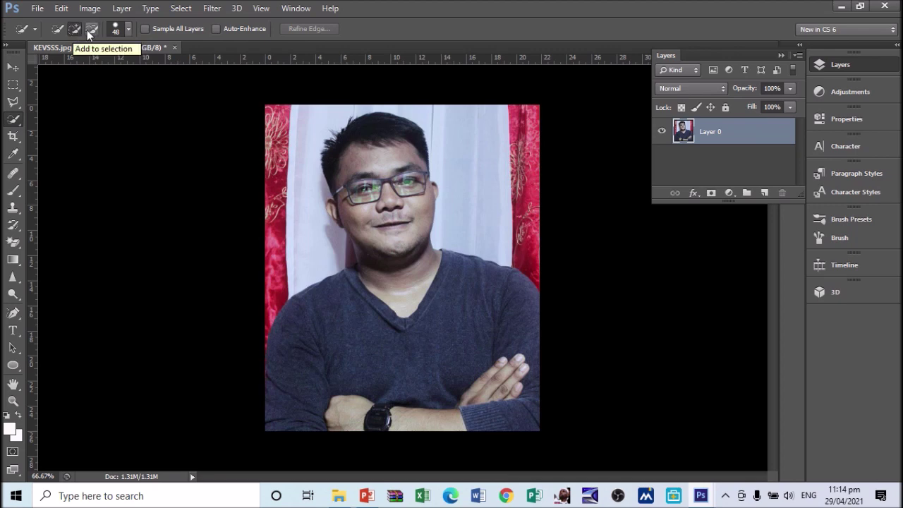
# Try to delete the curtain area left of the man's head using a Quick Selection, and clear the selection.
pyautogui.moveTo(268, 105)
pyautogui.mouseDown()
pyautogui.moveTo(292, 162)
pyautogui.moveTo(286, 250)
pyautogui.moveTo(267, 233)
pyautogui.moveTo(262, 306)
pyautogui.mouseUp()
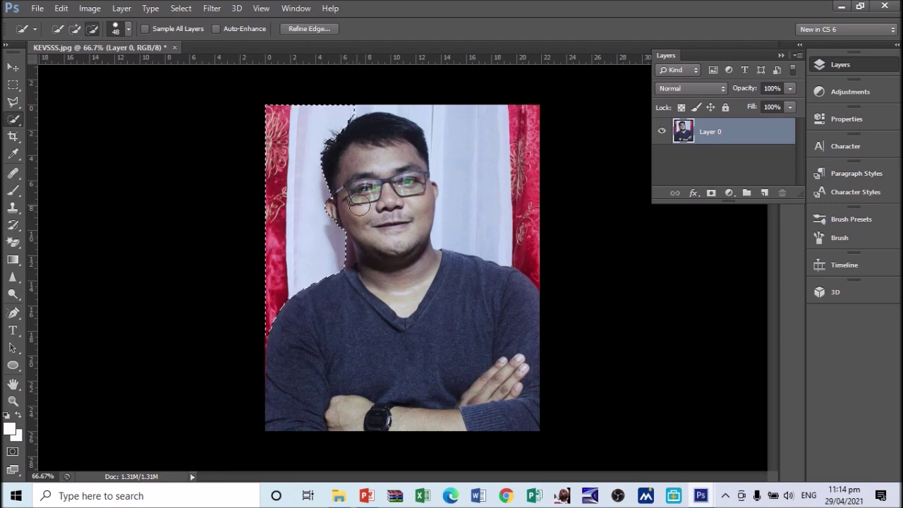
pyautogui.press('Delete')
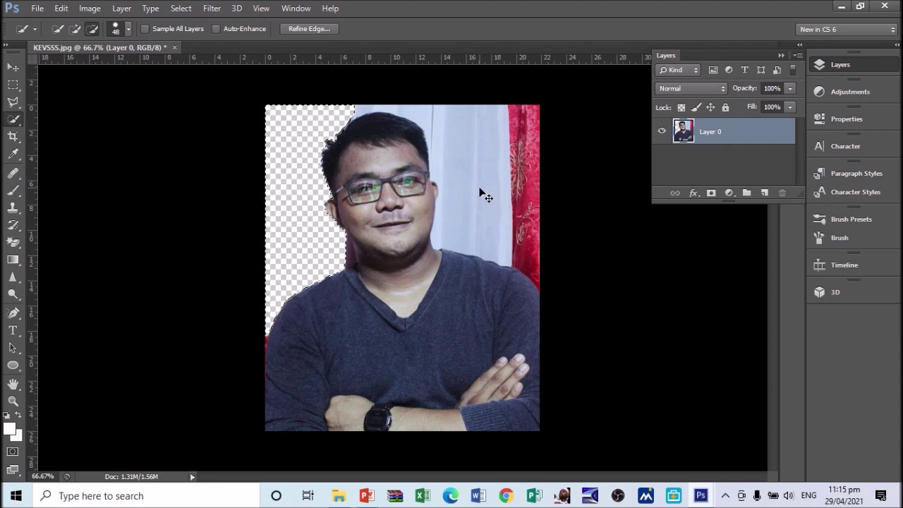
pyautogui.hotkey('ctrl', 'z')
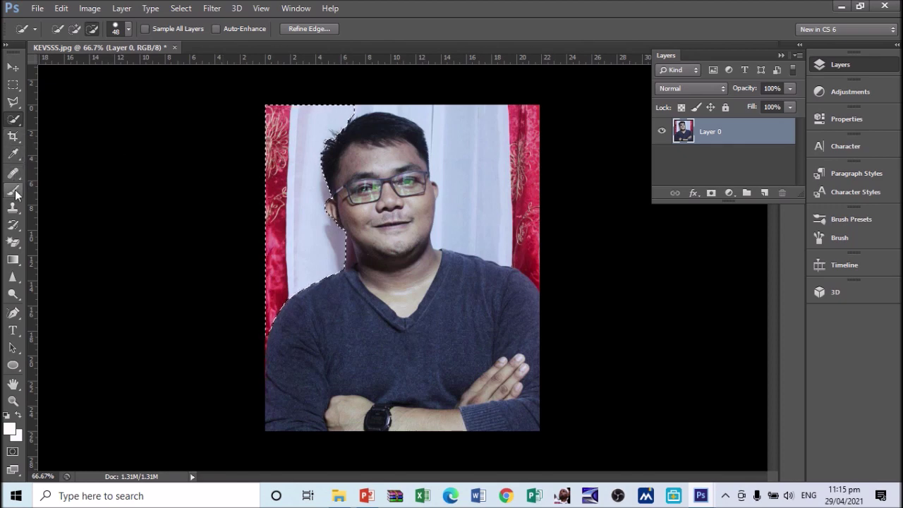
pyautogui.click(14, 244)
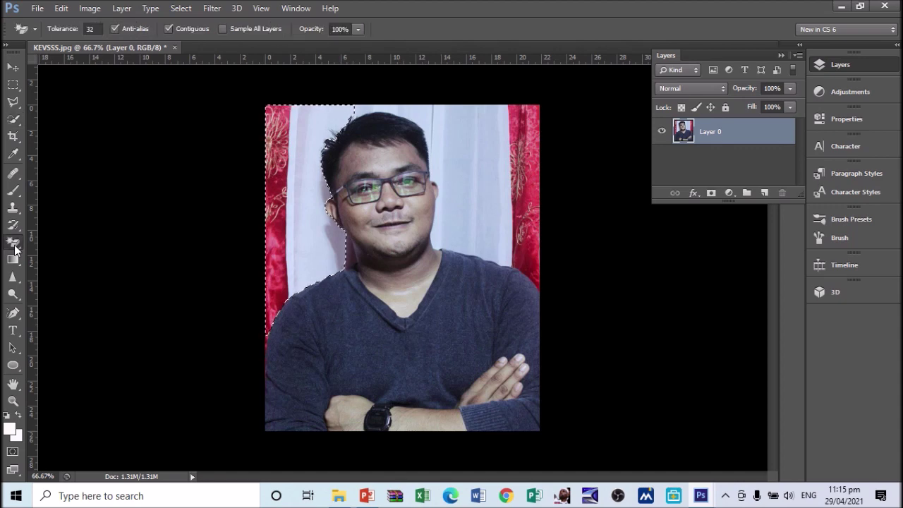
pyautogui.hotkey('ctrl', 'd')
pyautogui.hotkey('shift', 'e')
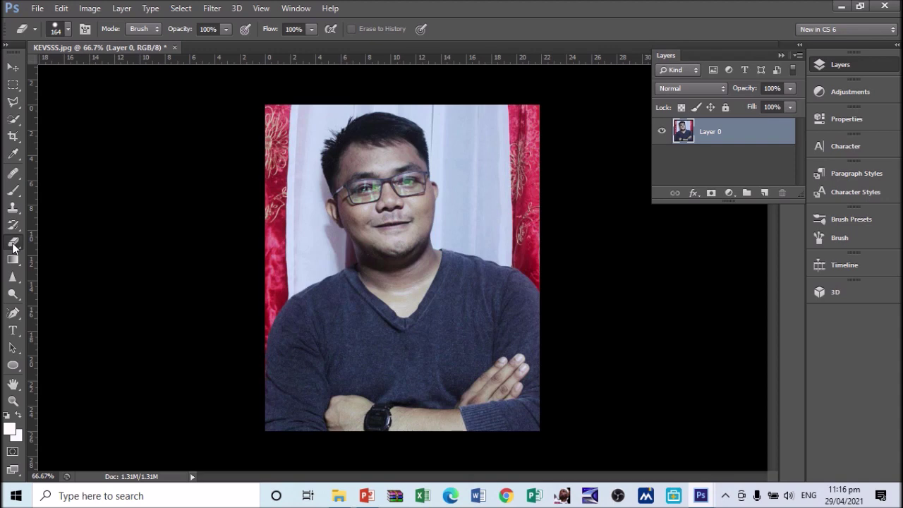
pyautogui.rightClick(14, 244)
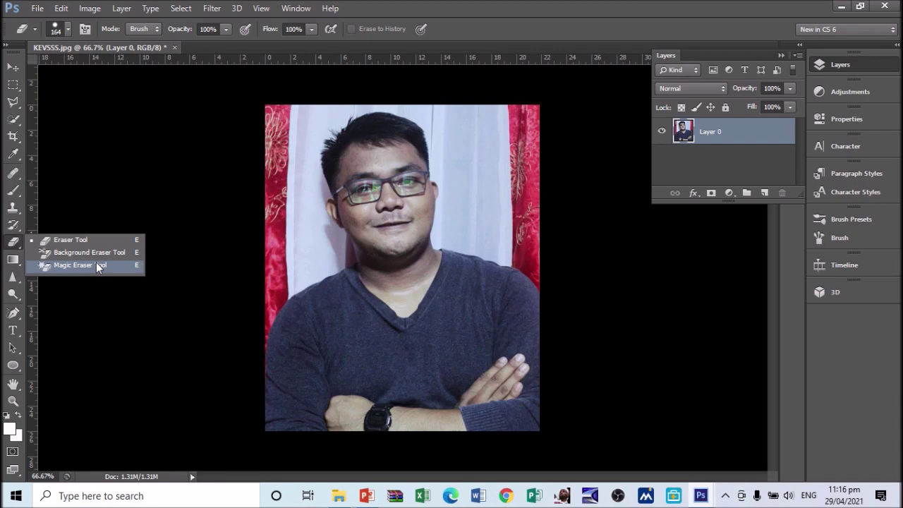
pyautogui.click(116, 158)
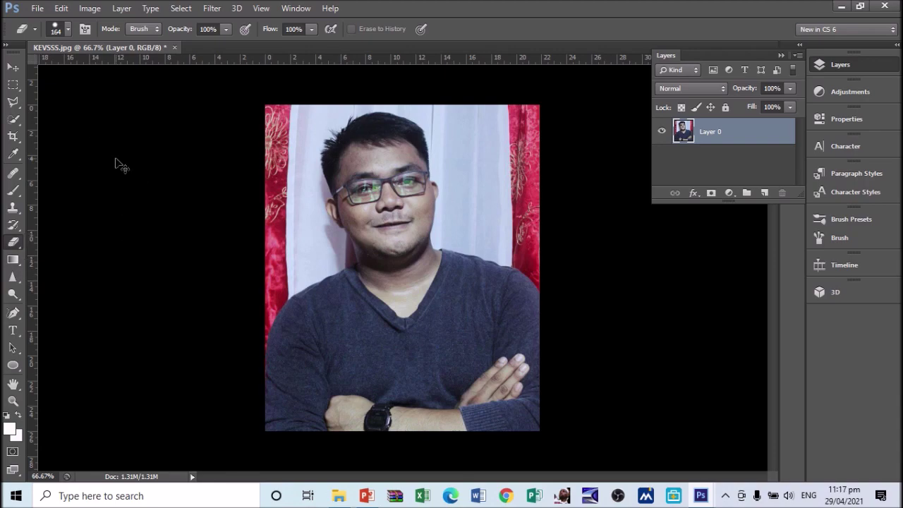
# Open the ID photo of the man in the white polo shirt from the Pictures folder.
pyautogui.hotkey('ctrl', 'o')
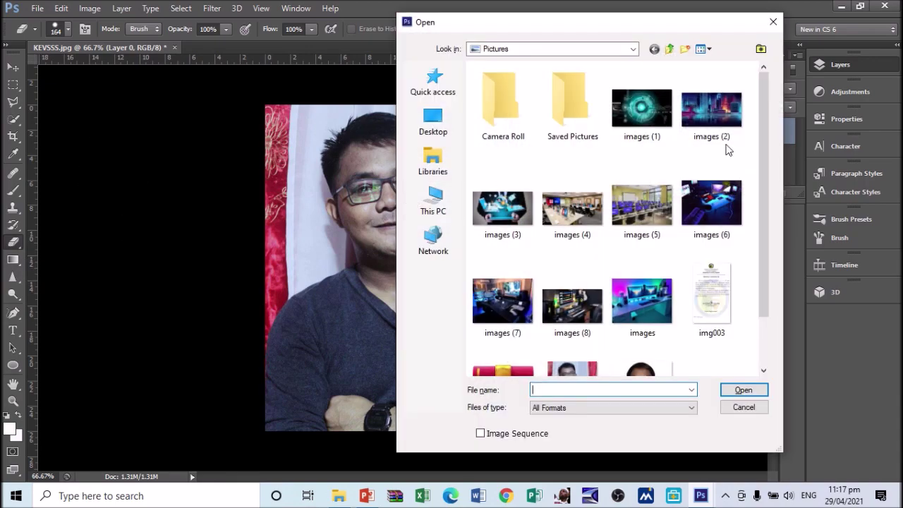
pyautogui.scroll(-2, 766, 164)
pyautogui.click(649, 345)
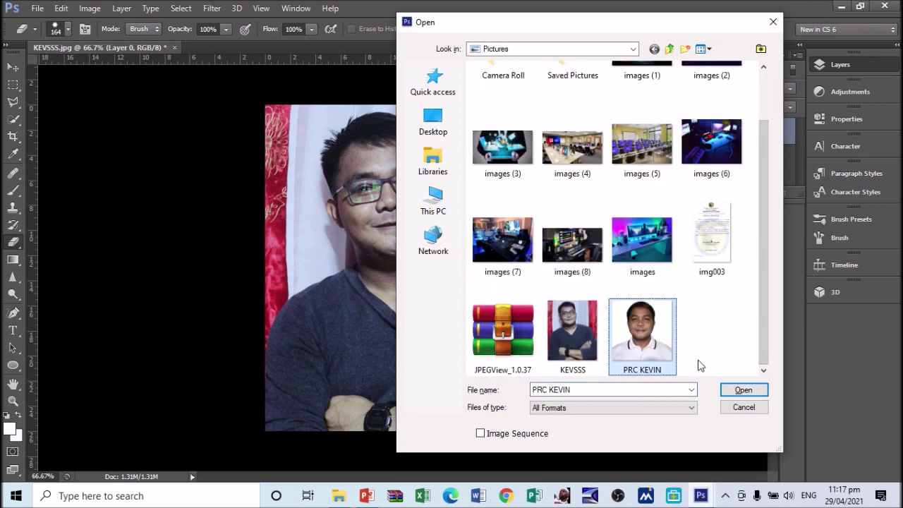
pyautogui.click(743, 392)
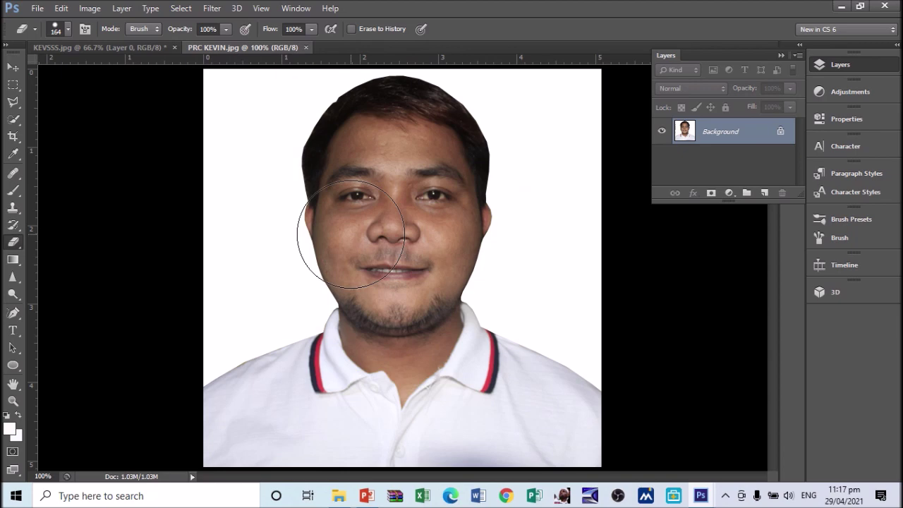
pyautogui.hotkey('ctrl', '-')
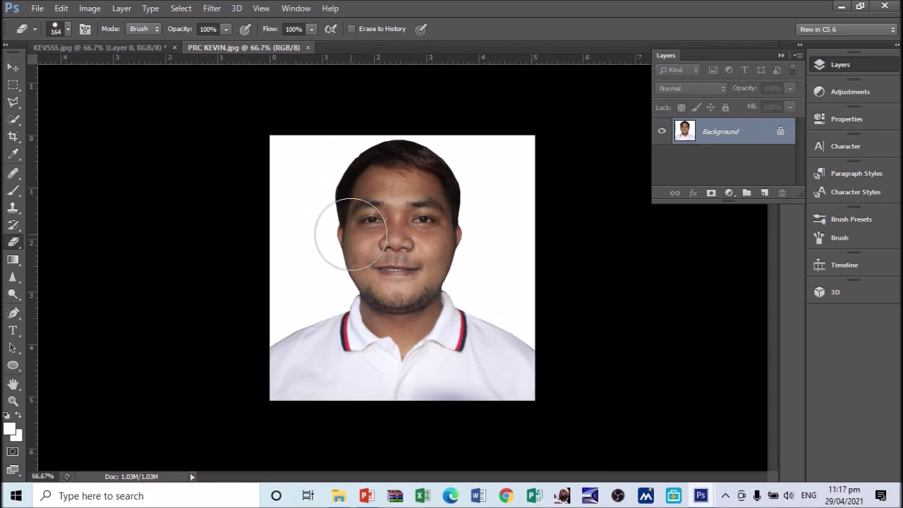
# Try removing the ID photo's white background with the Magic Eraser at tolerance 32, undoing each attempt.
pyautogui.rightClick(21, 244)
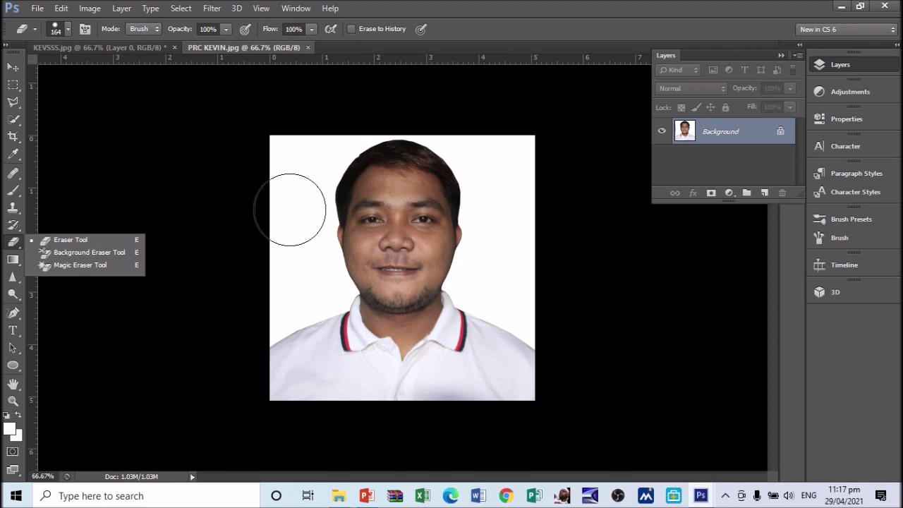
pyautogui.click(98, 265)
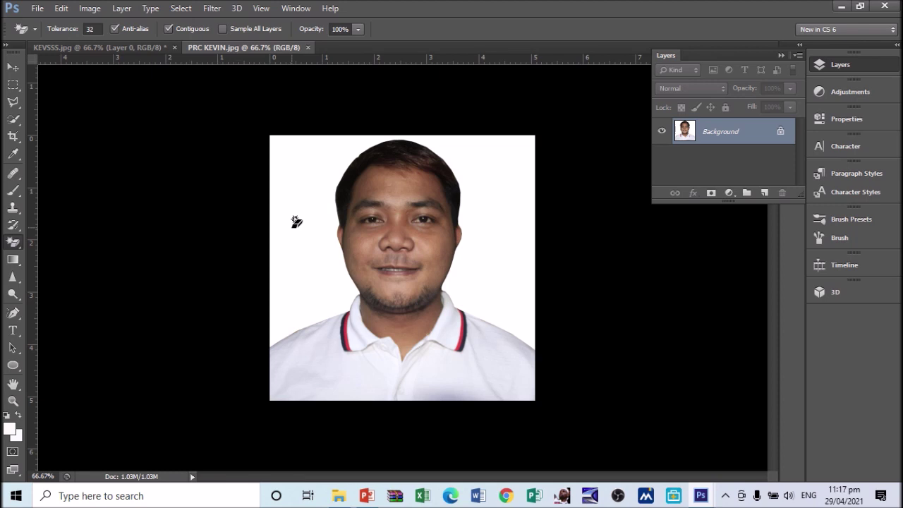
pyautogui.click(295, 221)
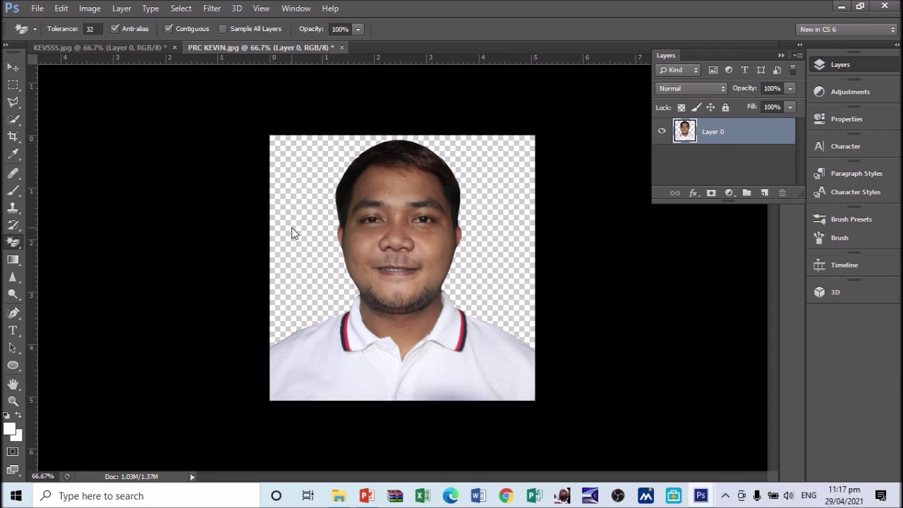
pyautogui.hotkey('ctrl', '+')
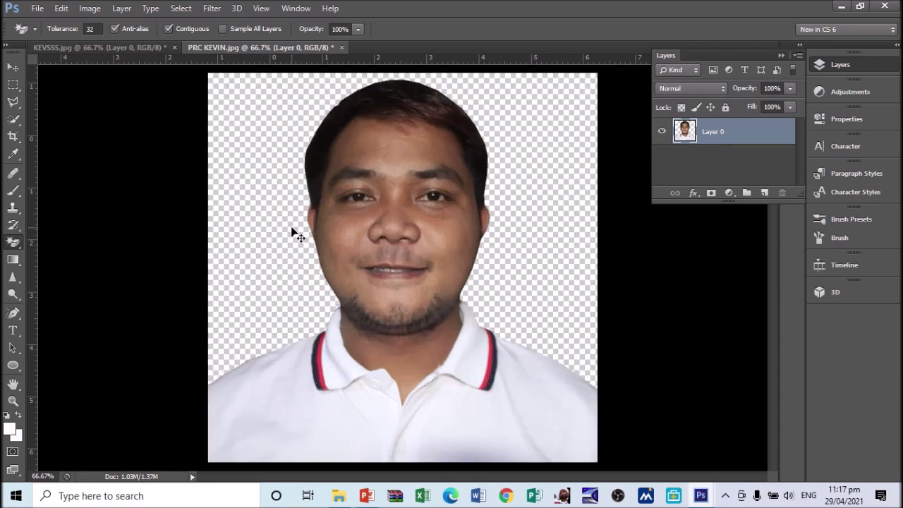
pyautogui.hotkey('ctrl', '-')
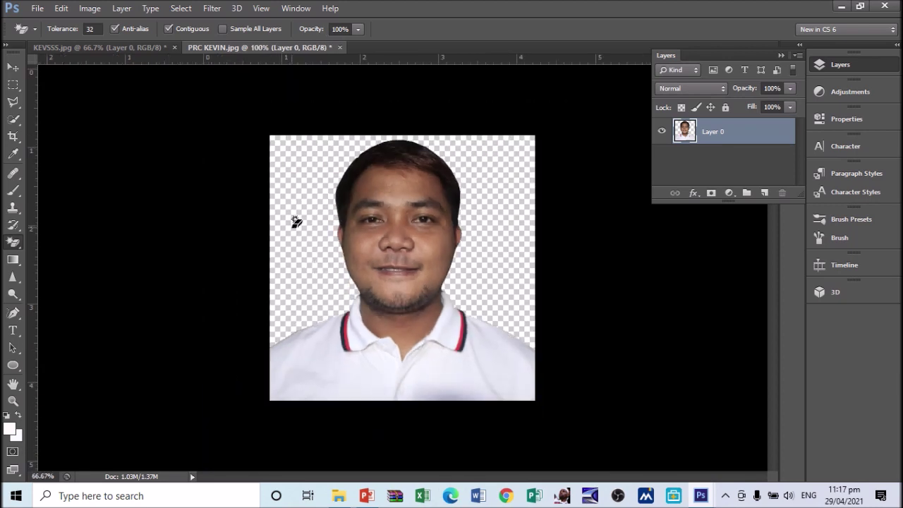
pyautogui.hotkey('ctrl', 'z')
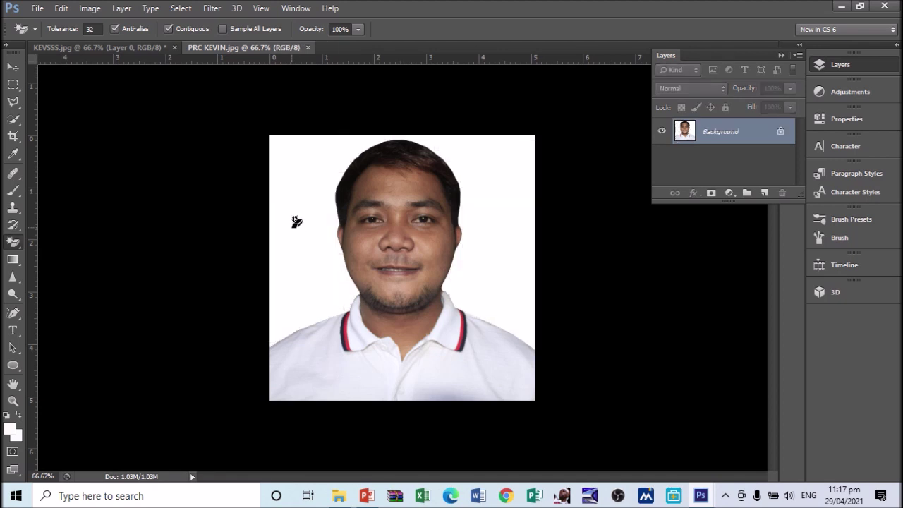
pyautogui.click(295, 221)
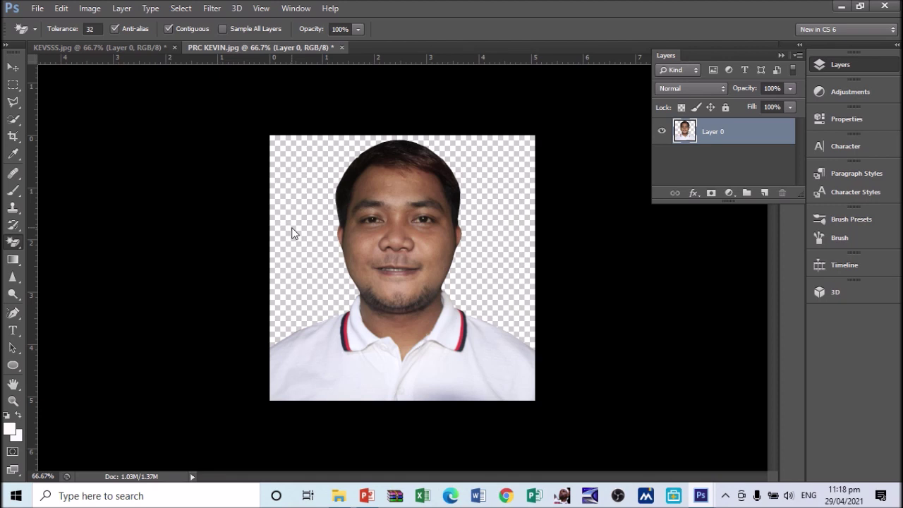
pyautogui.hotkey('ctrl', 'z')
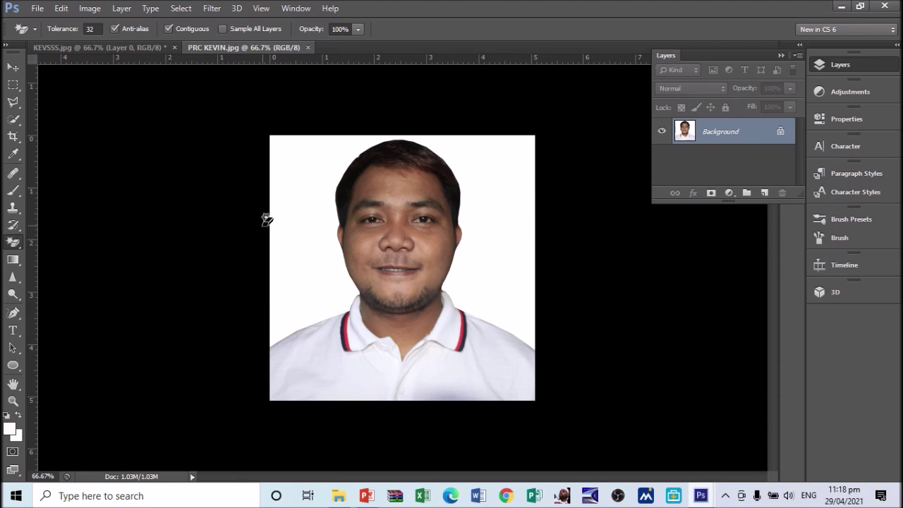
# Return to the KEVSSS.jpg portrait and activate the Polygonal Lasso tool.
pyautogui.click(106, 50)
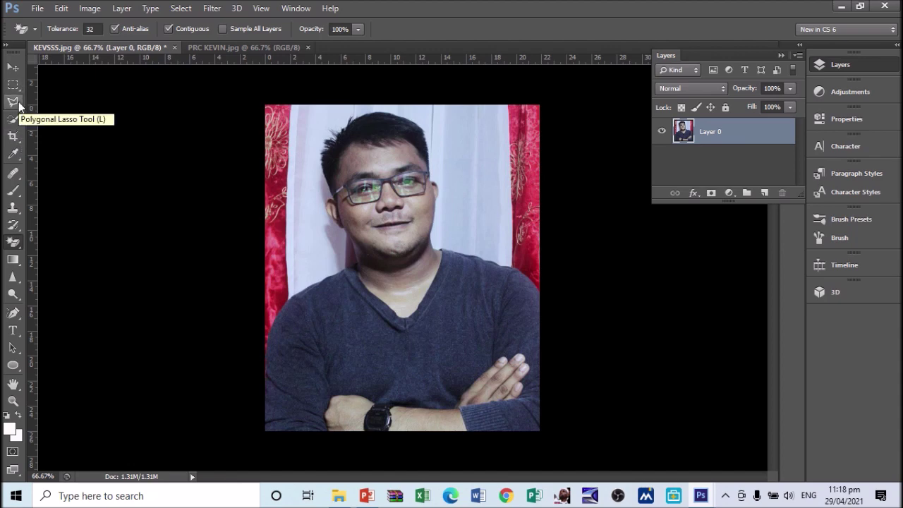
pyautogui.moveTo(19, 104)
pyautogui.mouseDown()
pyautogui.moveTo(73, 107)
pyautogui.moveTo(80, 135)
pyautogui.mouseUp()
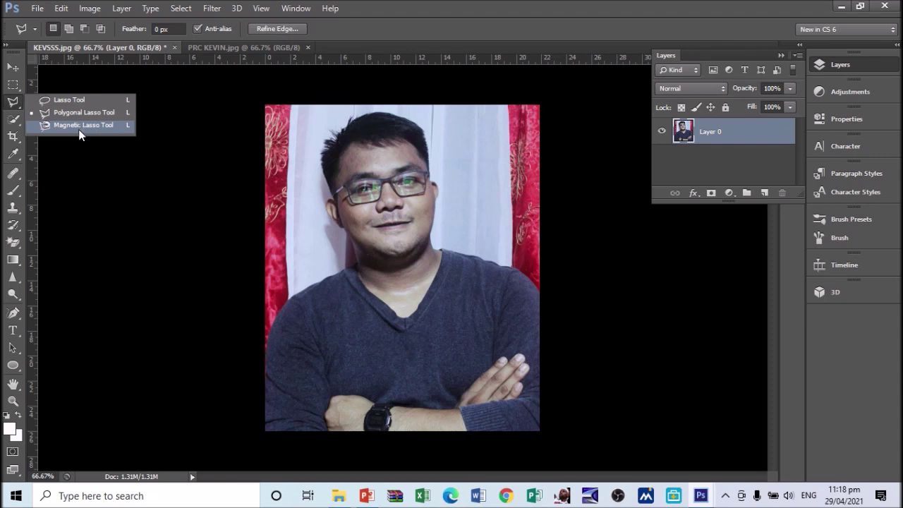
pyautogui.moveTo(81, 134); pyautogui.dragTo(71, 119)
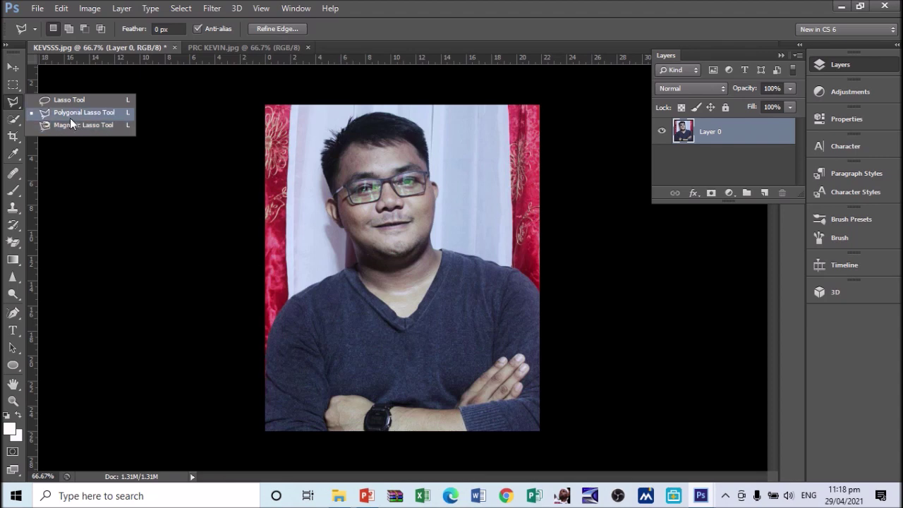
pyautogui.moveTo(68, 114); pyautogui.dragTo(67, 114)
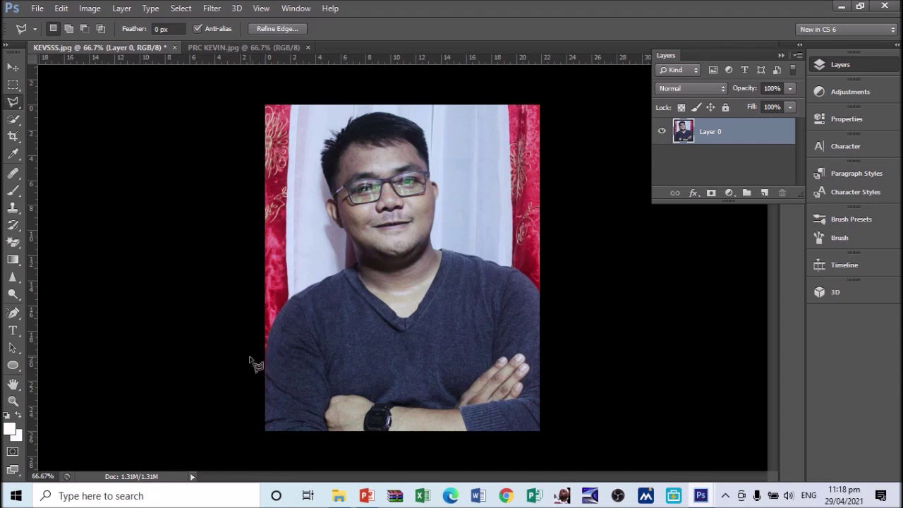
# Try deleting the curtain area beside the man's neck and shoulder with a Polygonal Lasso outline, and undo the deletion.
pyautogui.hotkey('ctrl', '+')
pyautogui.hotkey('ctrl', '+')
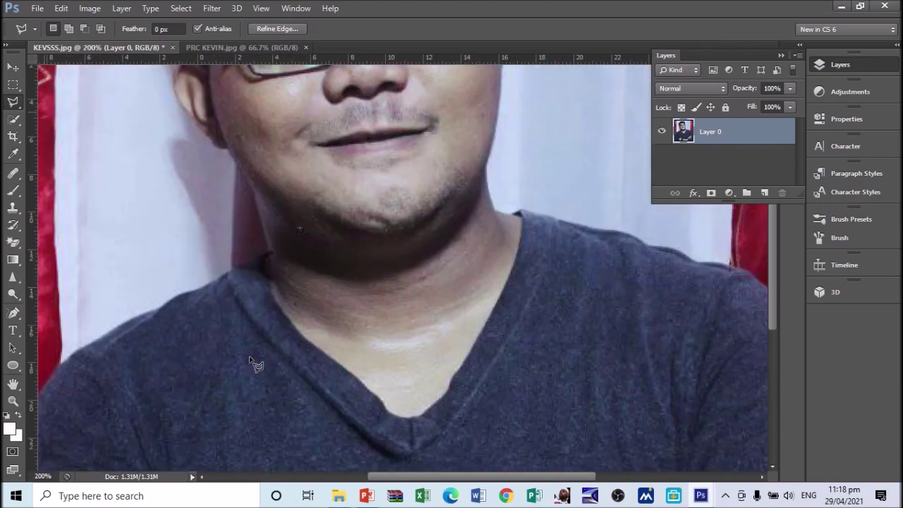
pyautogui.moveTo(422, 478); pyautogui.dragTo(369, 478)
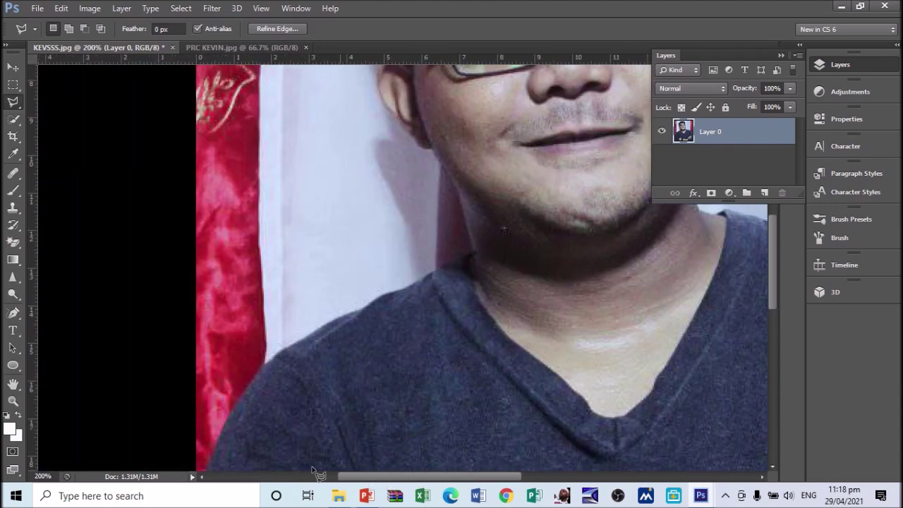
pyautogui.click(205, 469)
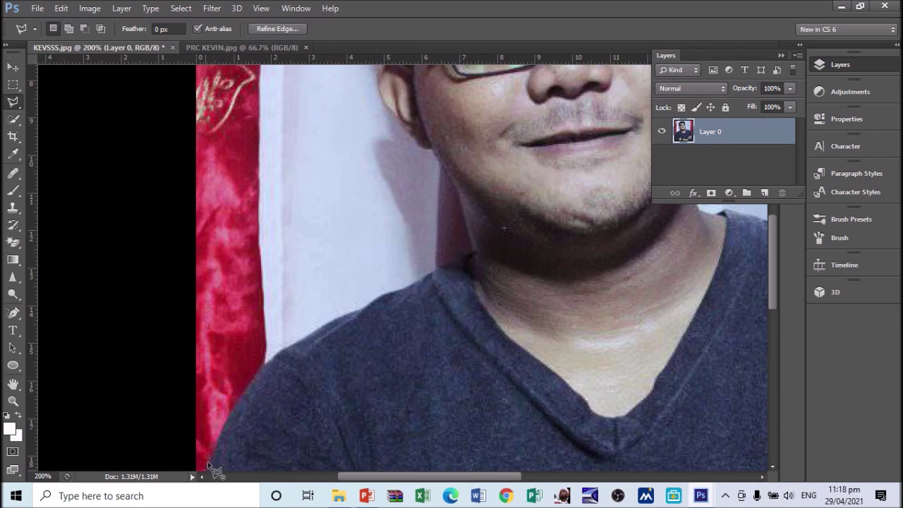
pyautogui.click(237, 402)
pyautogui.click(265, 362)
pyautogui.click(352, 313)
pyautogui.click(472, 256)
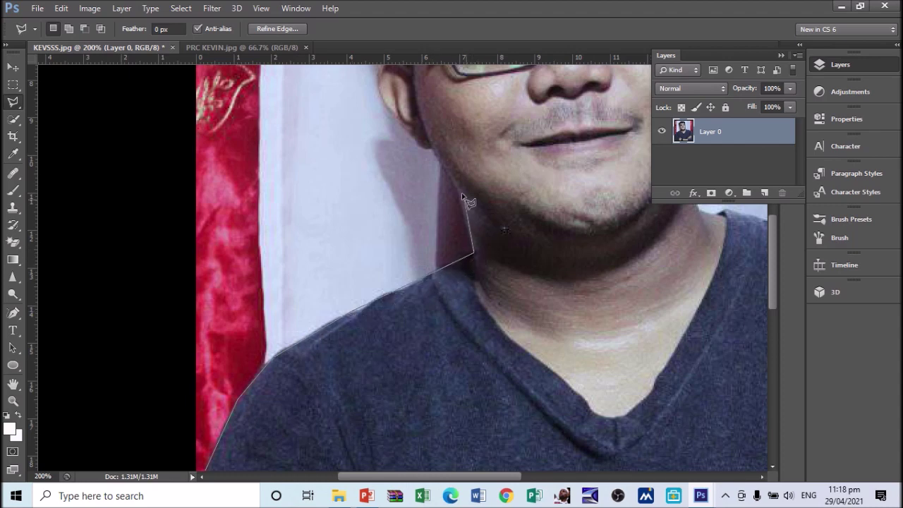
pyautogui.click(430, 147)
pyautogui.click(166, 142)
pyautogui.keyDown('alt'); pyautogui.click(160, 436); pyautogui.keyUp('alt')
pyautogui.keyDown('alt'); pyautogui.click(160, 436); pyautogui.keyUp('alt')
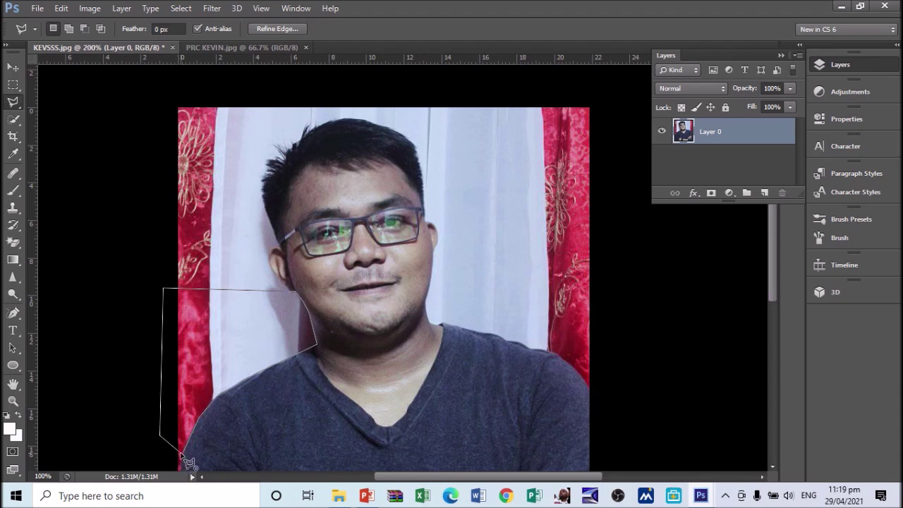
pyautogui.click(181, 454)
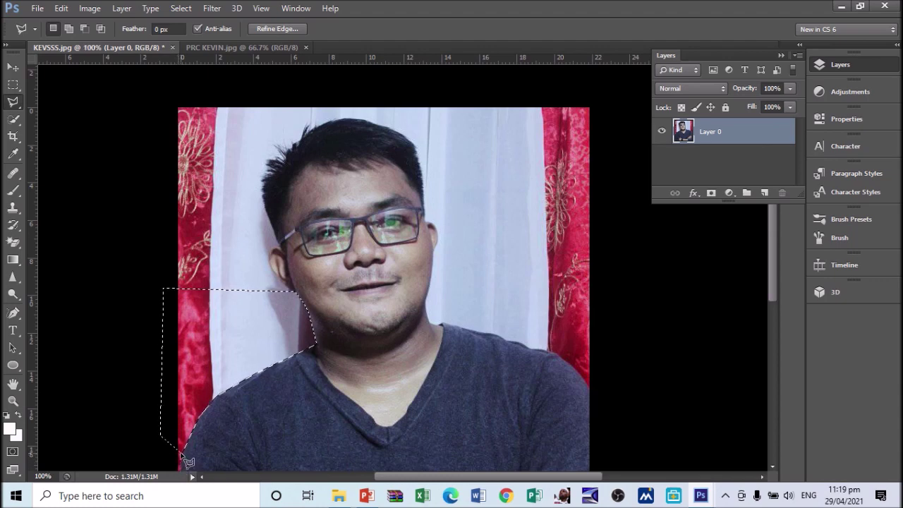
pyautogui.press('Delete')
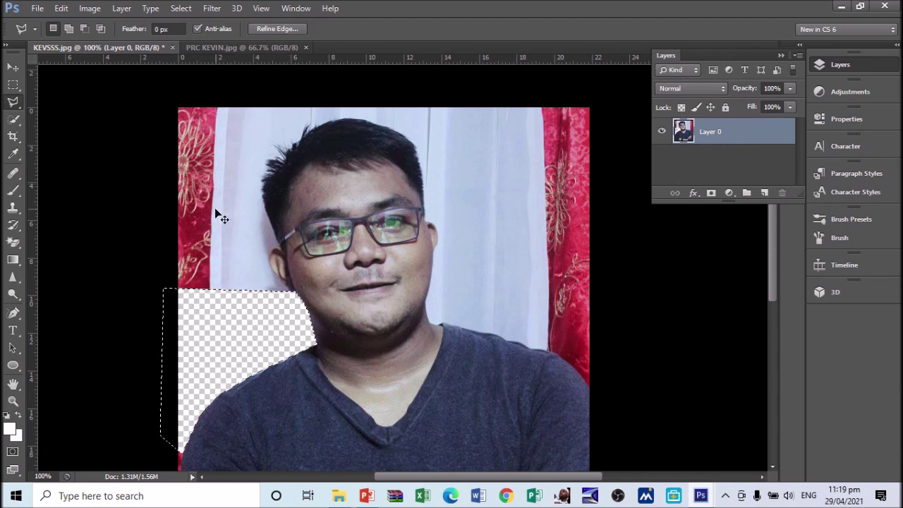
pyautogui.hotkey('ctrl', 'z')
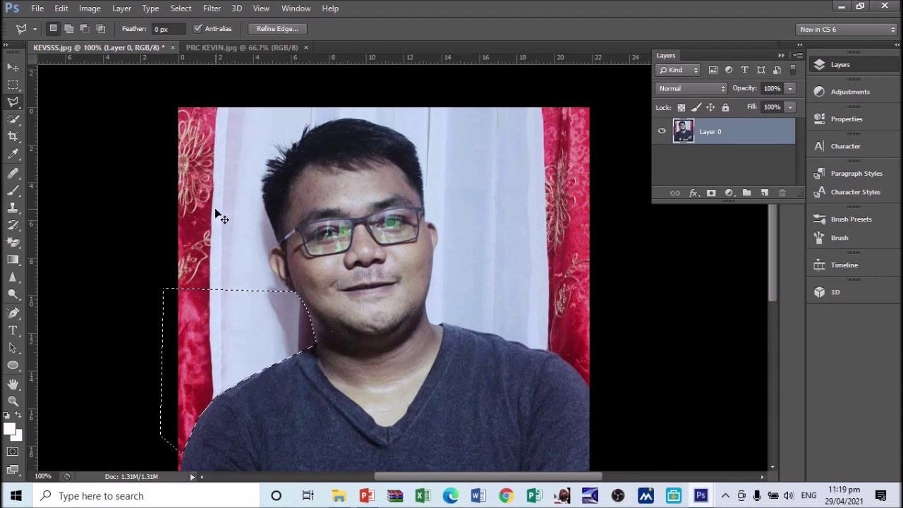
# Clear the remaining curtain selection with the Quick Selection tool in subtract mode.
pyautogui.hotkey('ctrl', '+')
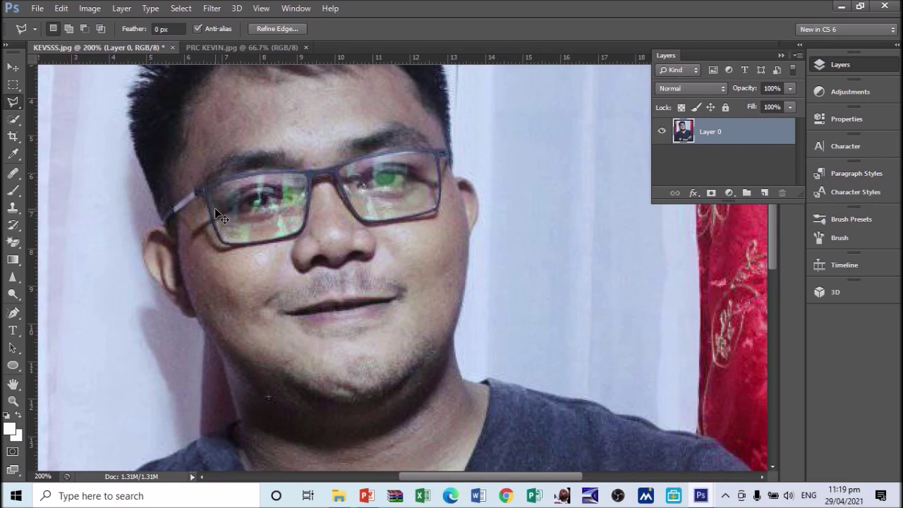
pyautogui.hotkey('ctrl', '-')
pyautogui.hotkey('ctrl', '-')
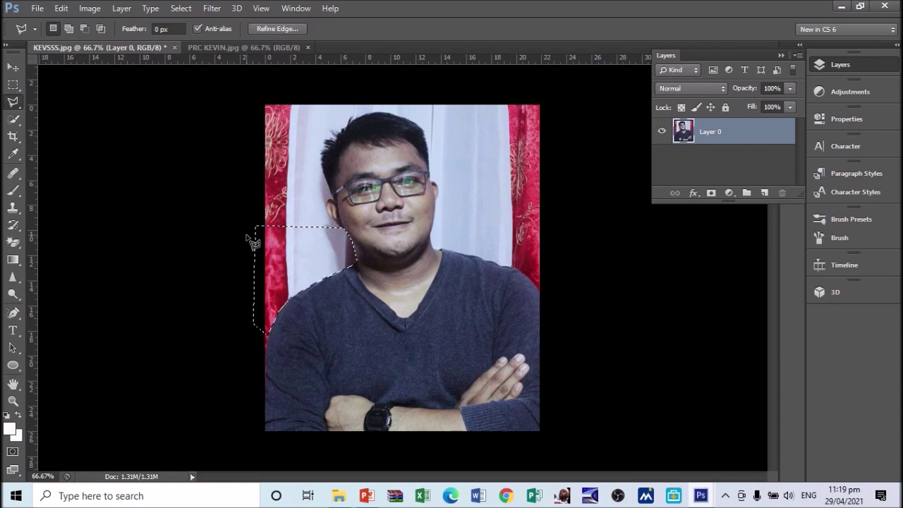
pyautogui.click(14, 122)
pyautogui.moveTo(268, 232)
pyautogui.mouseDown()
pyautogui.moveTo(355, 296)
pyautogui.moveTo(293, 282)
pyautogui.moveTo(280, 309)
pyautogui.moveTo(345, 248)
pyautogui.moveTo(328, 190)
pyautogui.moveTo(339, 229)
pyautogui.moveTo(278, 208)
pyautogui.mouseUp()
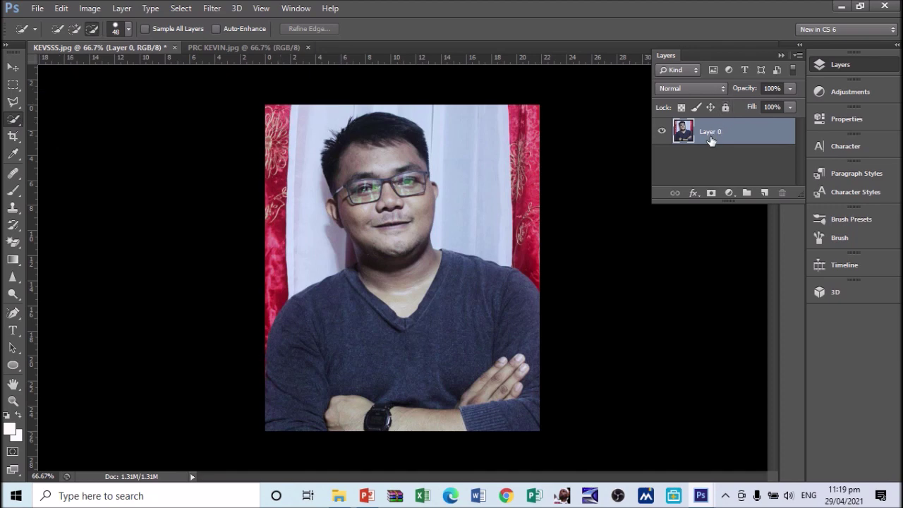
# Add a Brightness/Contrast adjustment layer above Layer 0 with brightness 7 and contrast 47, and check the result on the face.
pyautogui.click(729, 194)
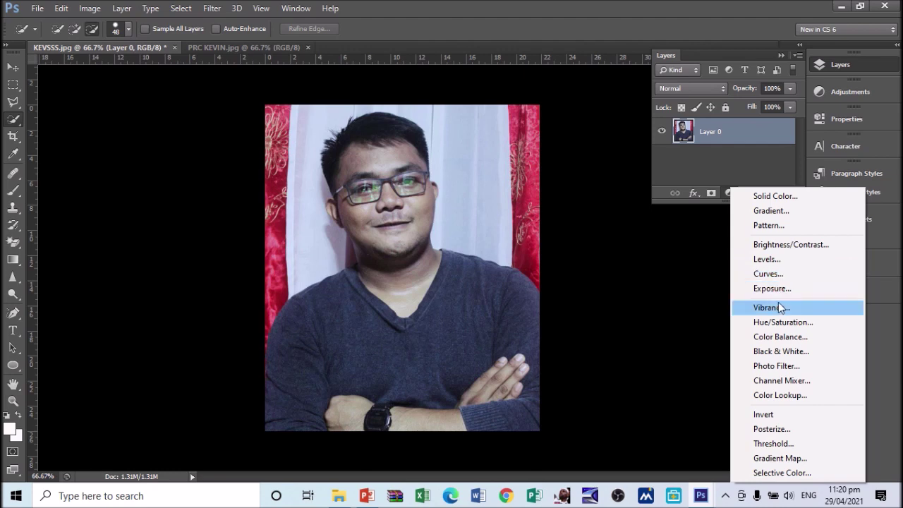
pyautogui.click(764, 245)
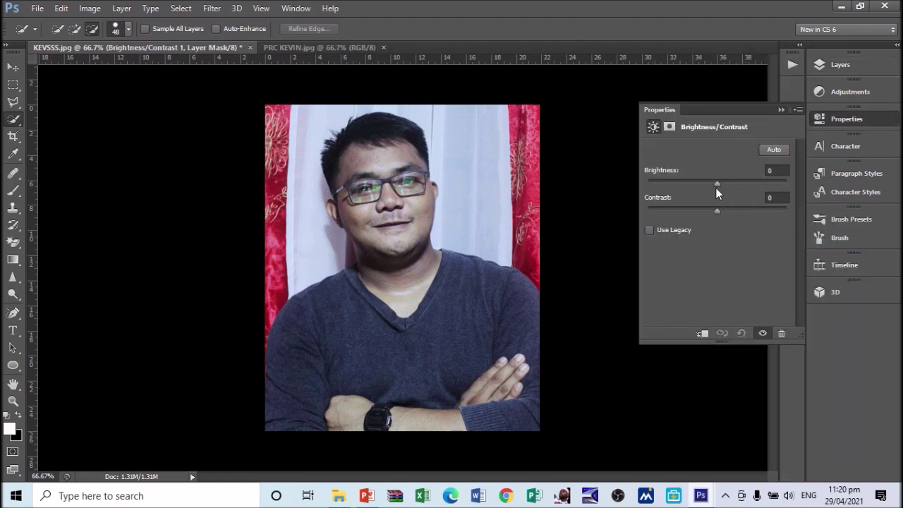
pyautogui.moveTo(714, 185); pyautogui.dragTo(731, 185)
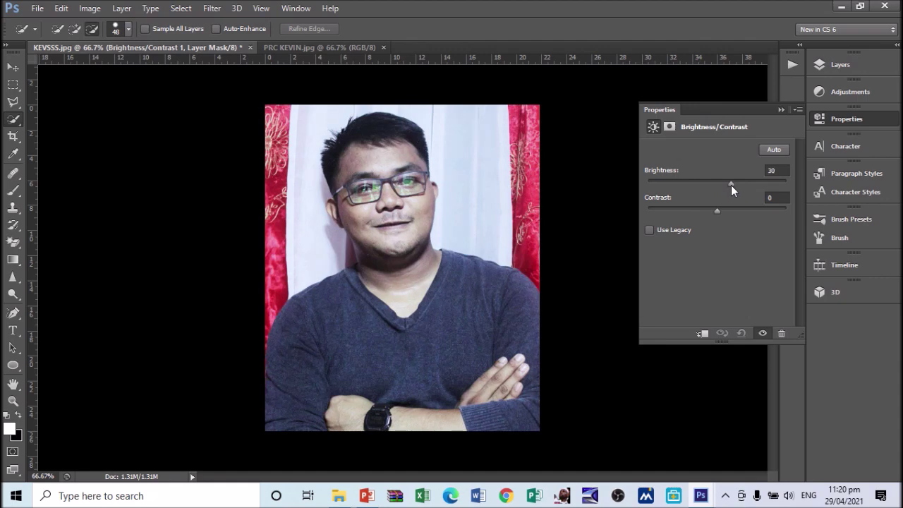
pyautogui.moveTo(717, 211); pyautogui.dragTo(736, 211)
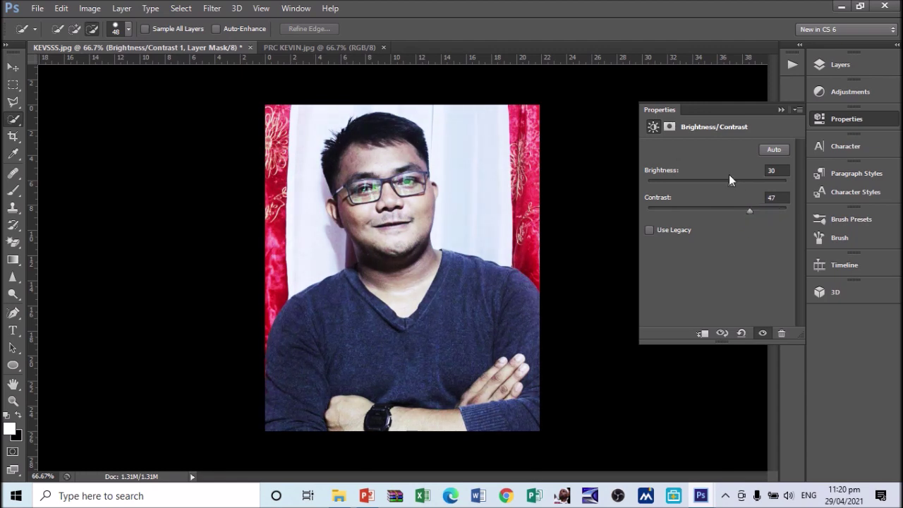
pyautogui.moveTo(730, 184)
pyautogui.mouseDown()
pyautogui.moveTo(712, 184)
pyautogui.moveTo(720, 184)
pyautogui.mouseUp()
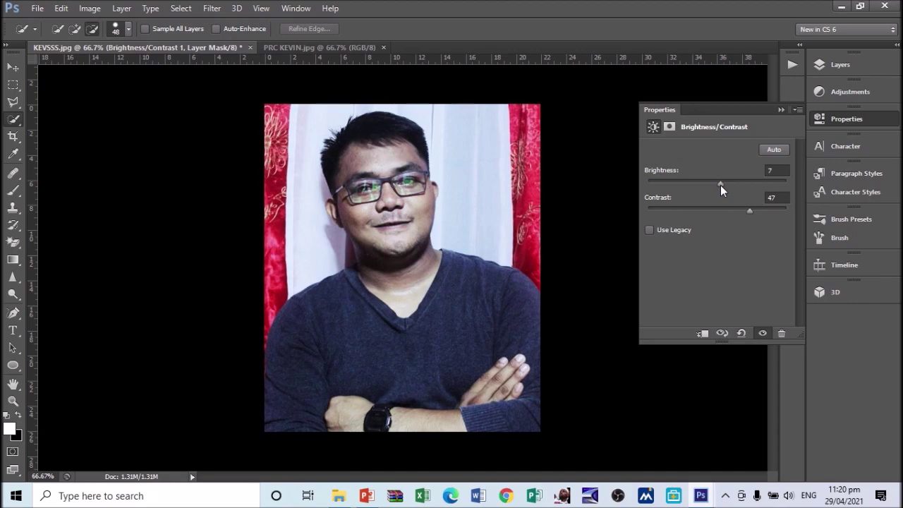
pyautogui.hotkey('ctrl', '+')
pyautogui.hotkey('ctrl', '+')
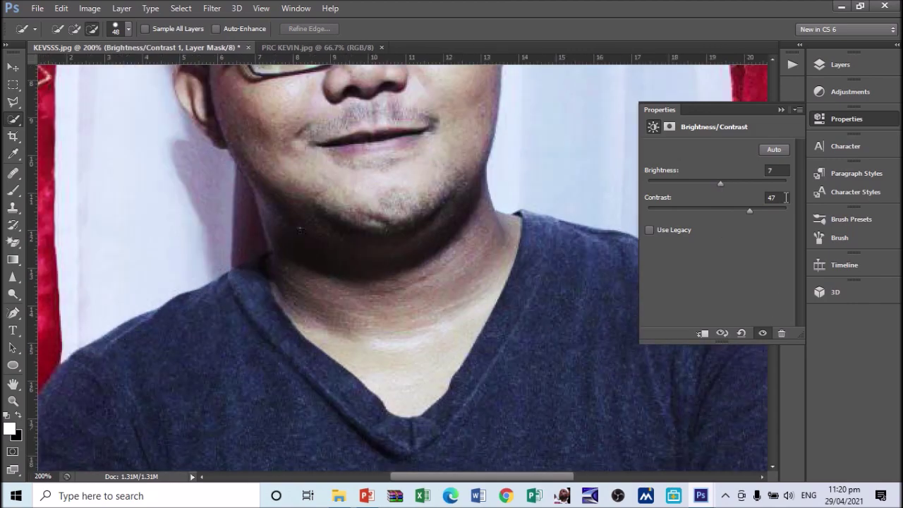
pyautogui.click(780, 110)
pyautogui.moveTo(773, 237); pyautogui.dragTo(776, 183)
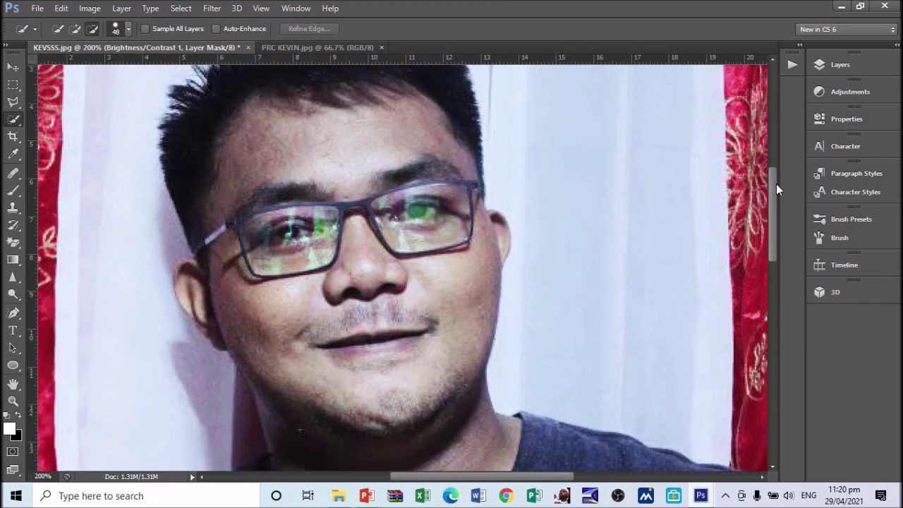
pyautogui.hotkey('ctrl', '-')
pyautogui.hotkey('ctrl', '-')
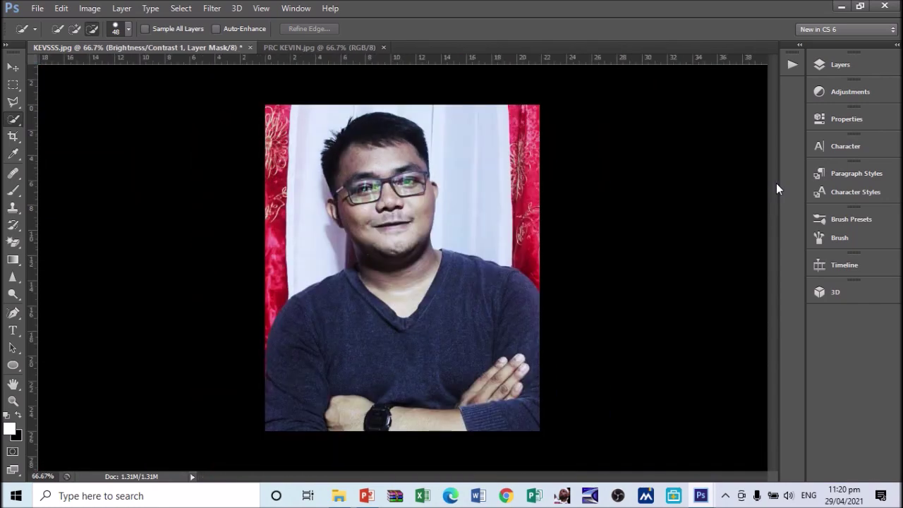
# Add an Exposure adjustment layer directly above Layer 0 with exposure -0.51 and offset -0.0048.
pyautogui.click(840, 67)
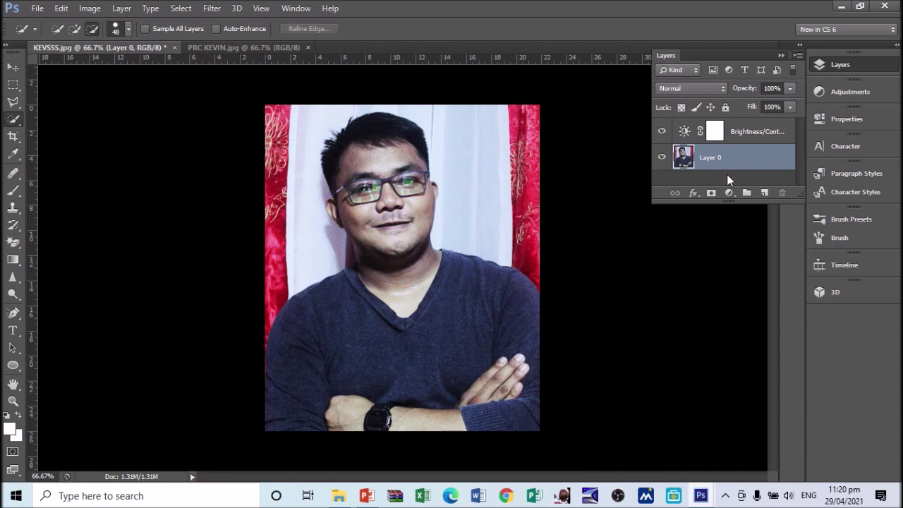
pyautogui.click(728, 199)
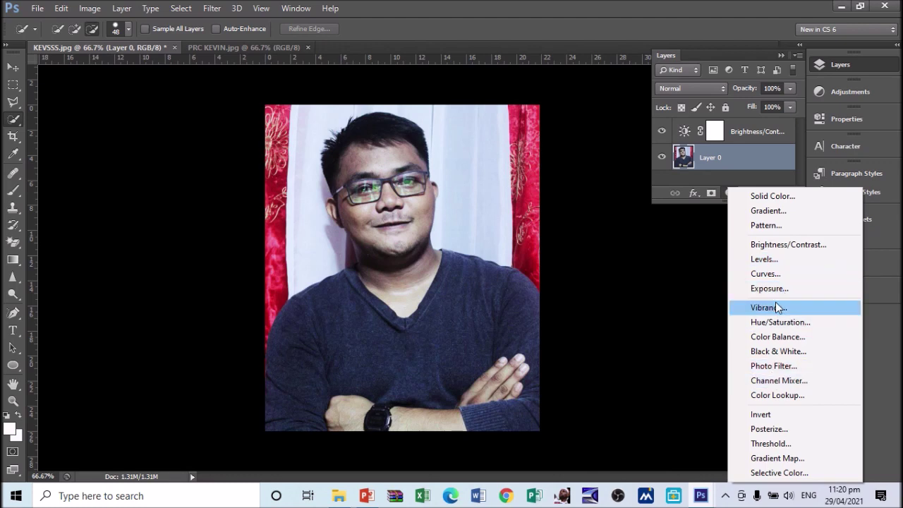
pyautogui.click(752, 288)
pyautogui.moveTo(715, 185); pyautogui.dragTo(716, 209)
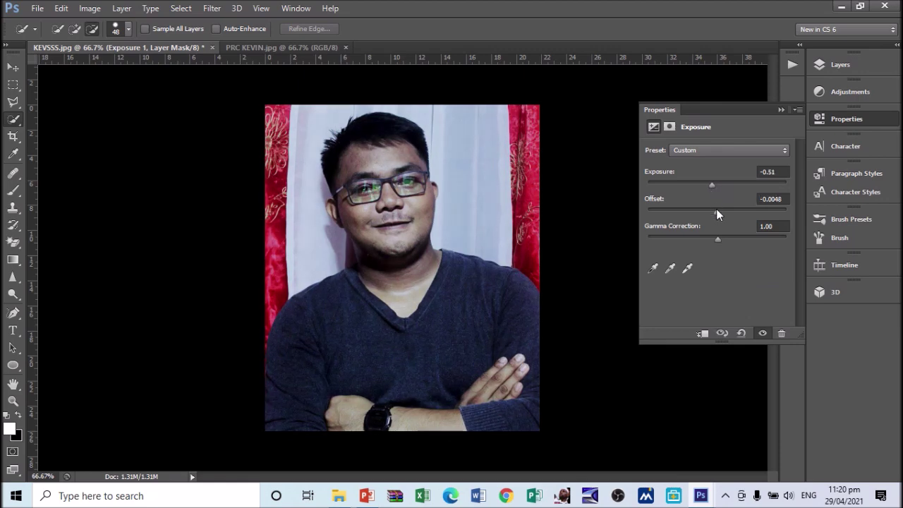
pyautogui.click(779, 109)
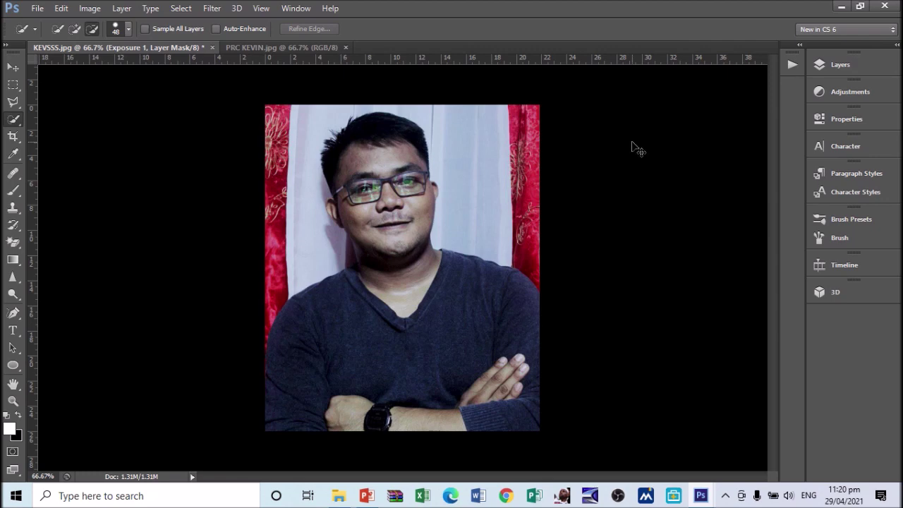
pyautogui.hotkey('ctrl', '+')
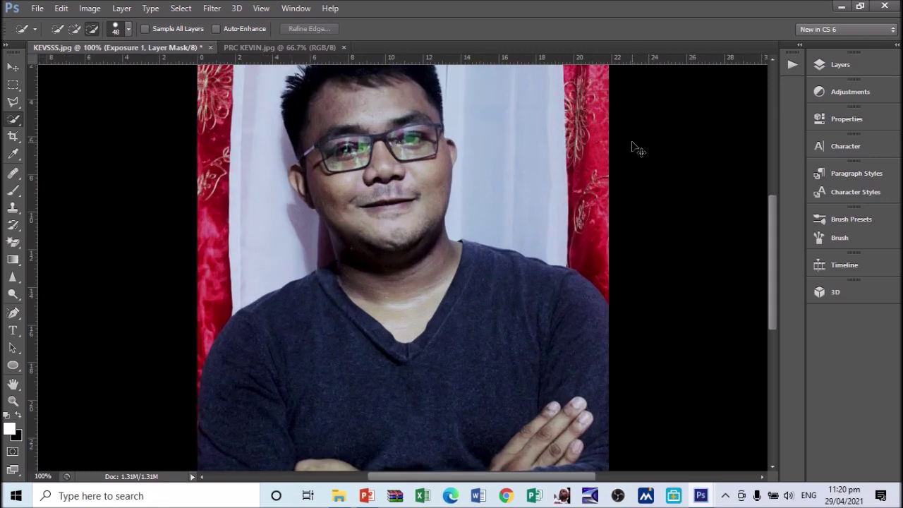